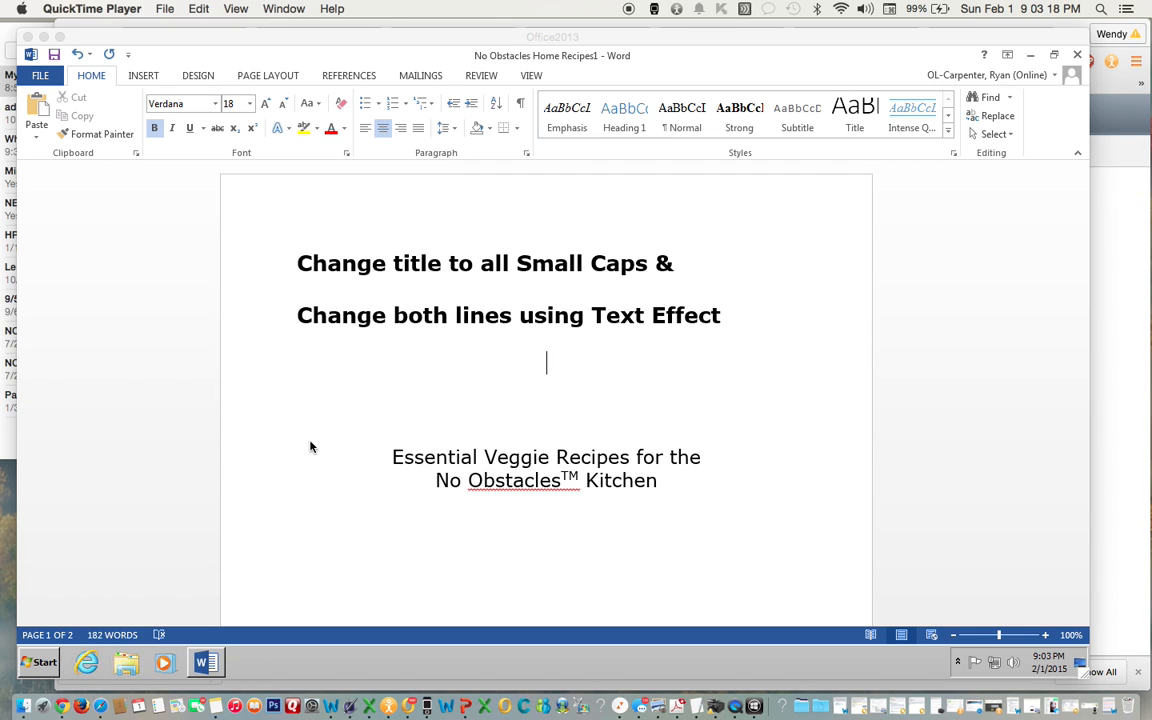
# - Select both lines from 'Essential' through 'Kitchen' by dragging across the title
pyautogui.click(392, 457)
pyautogui.moveTo(392, 457); pyautogui.dragTo(662, 481)
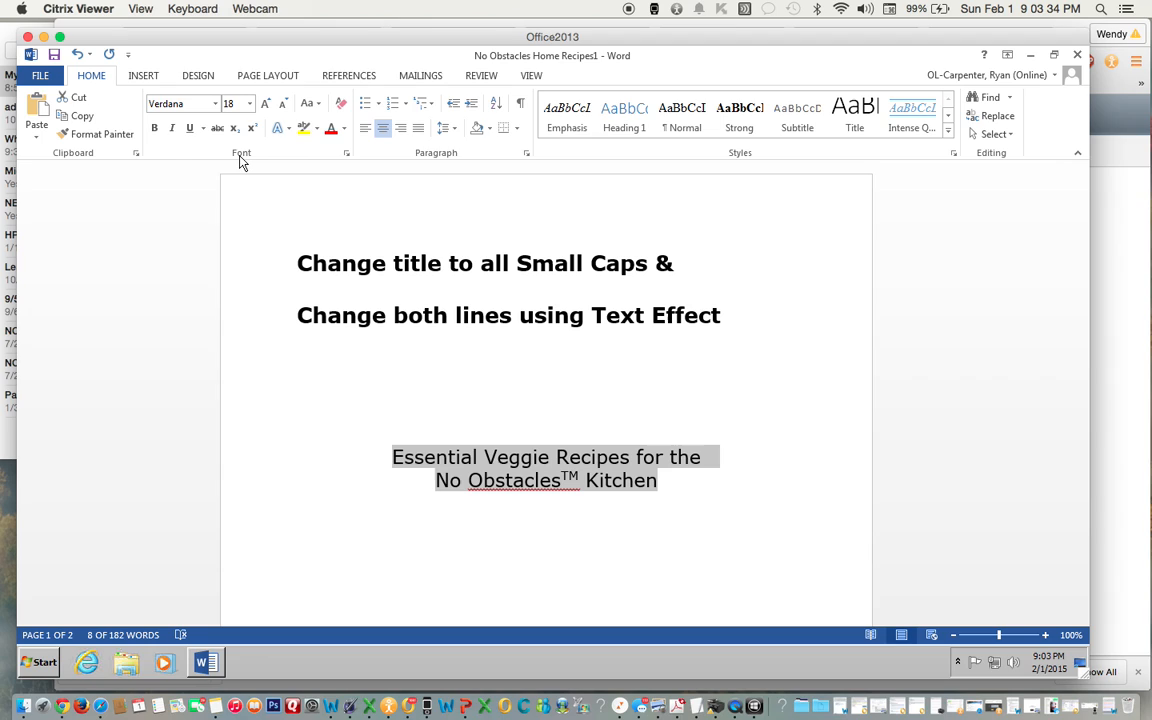
# - Apply Small caps to the title via the Font dialog and confirm with OK
pyautogui.click(348, 155)
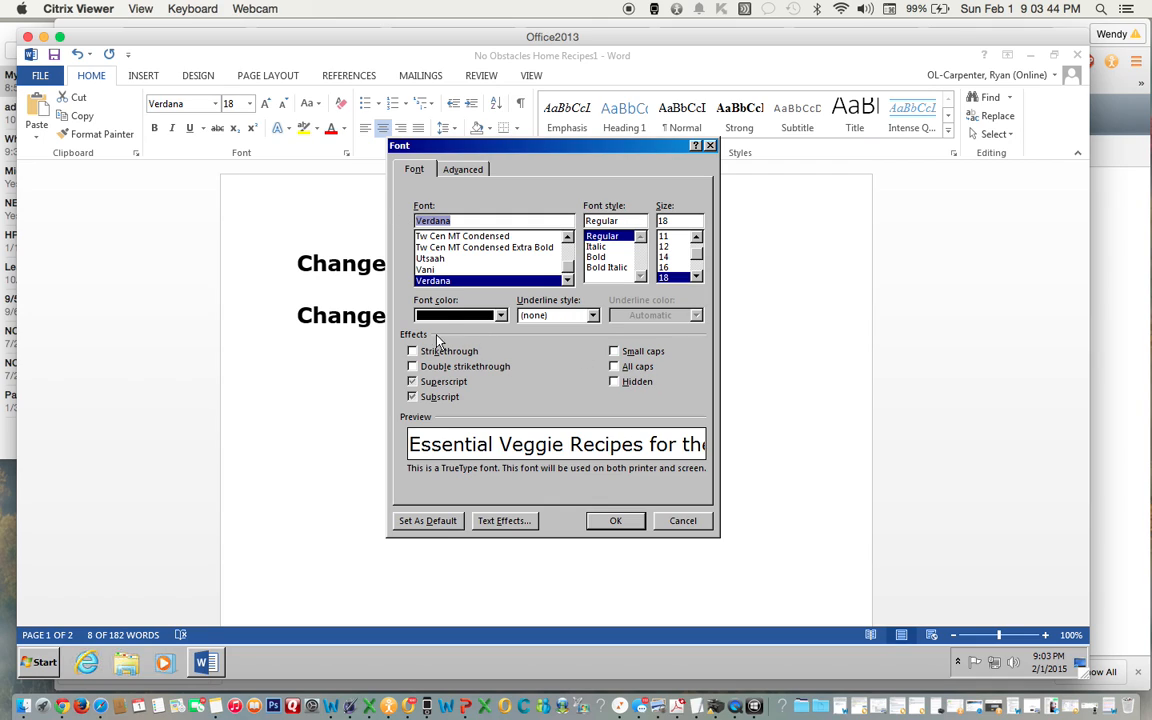
pyautogui.click(613, 352)
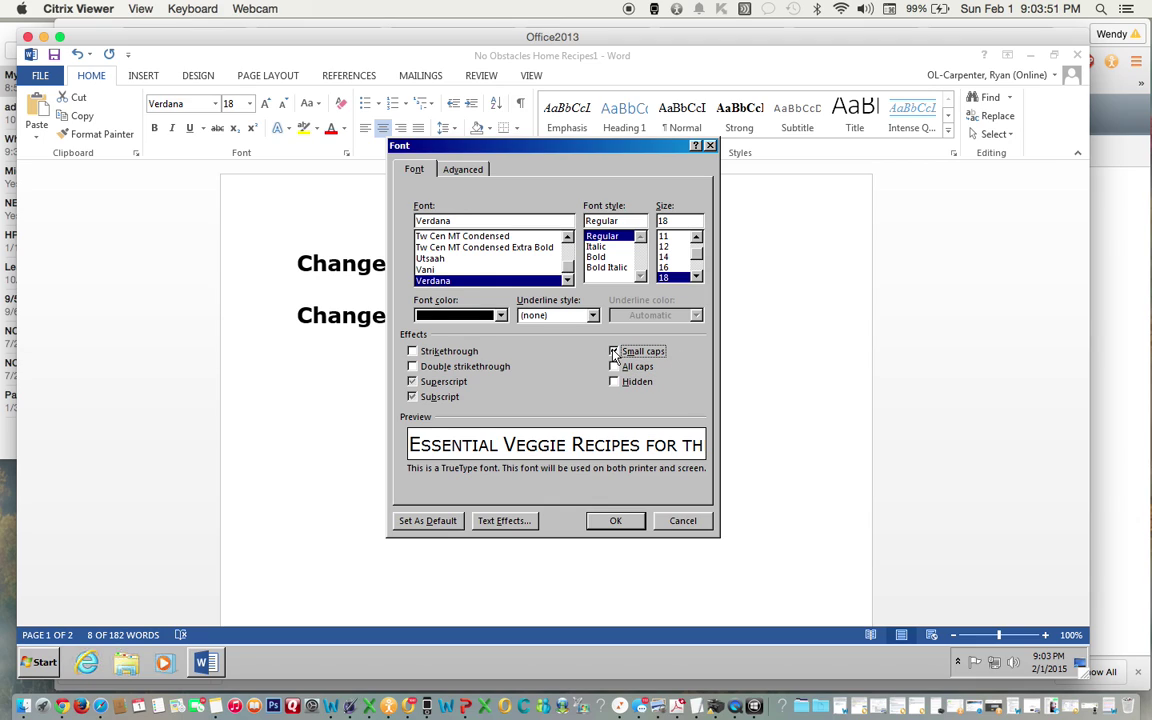
pyautogui.click(613, 521)
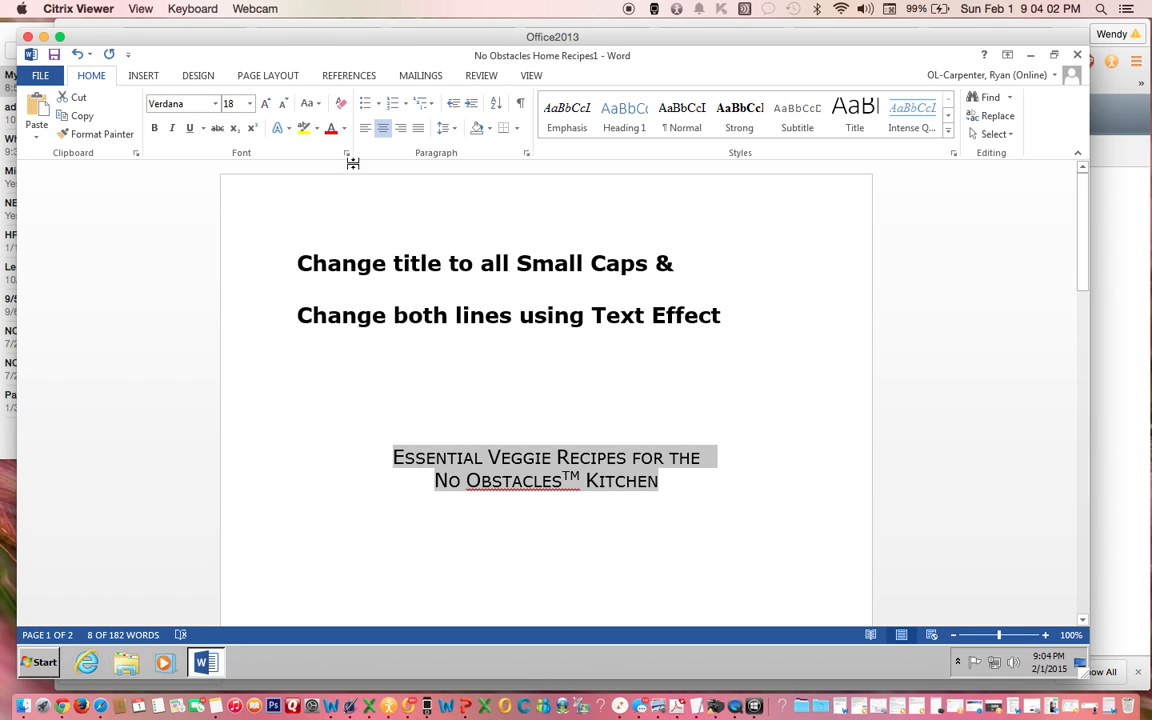
# - Reach the Format Text Effects window from the Font dialog's Text Effects button
pyautogui.click(347, 156)
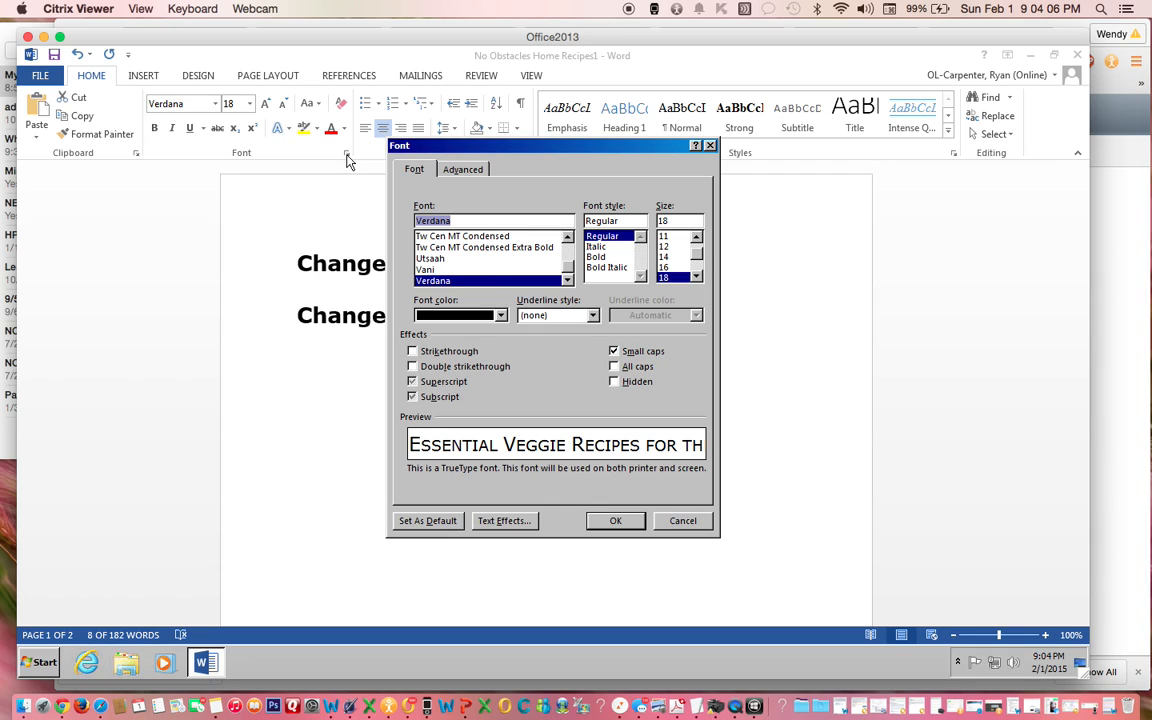
pyautogui.click(510, 521)
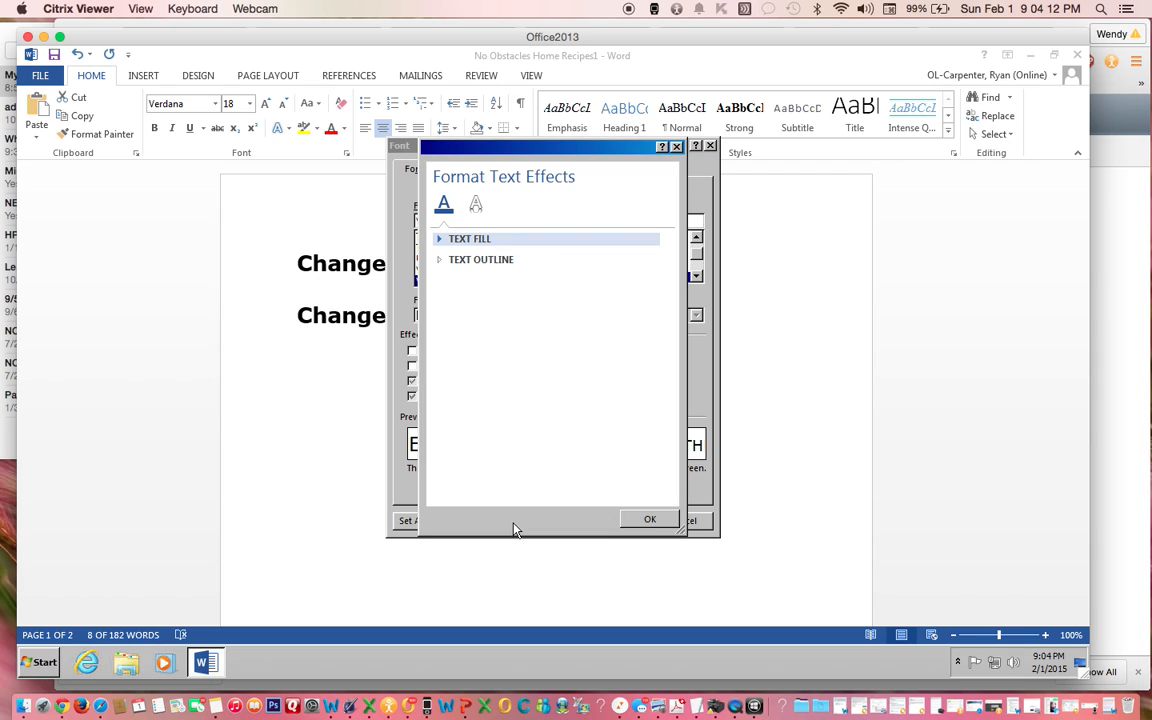
# - Set a solid Text Fill of Blue, Accent 1, Darker 25% and confirm both dialogs
pyautogui.click(481, 239)
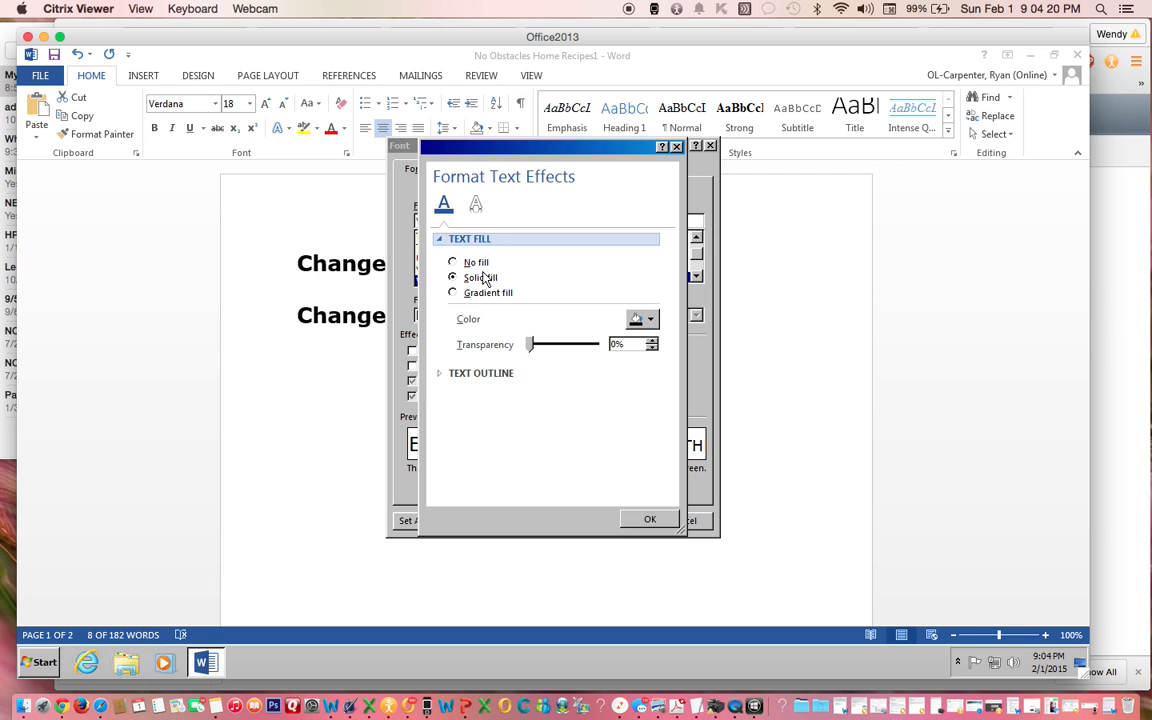
pyautogui.click(654, 320)
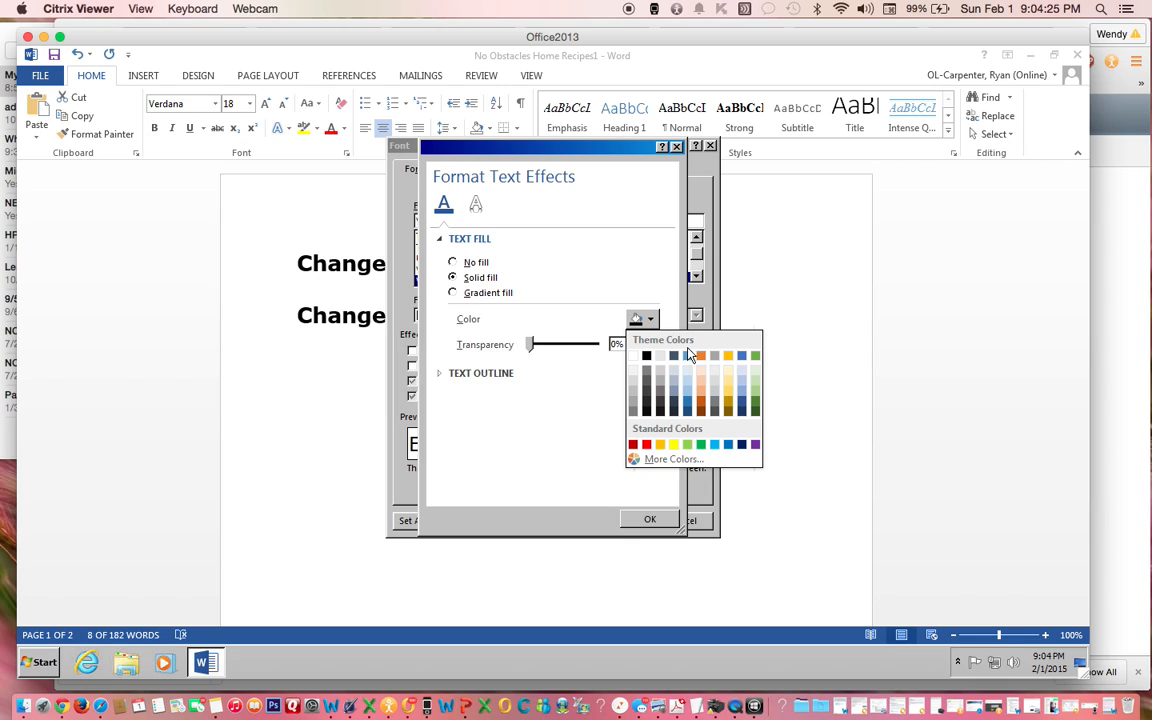
pyautogui.click(690, 405)
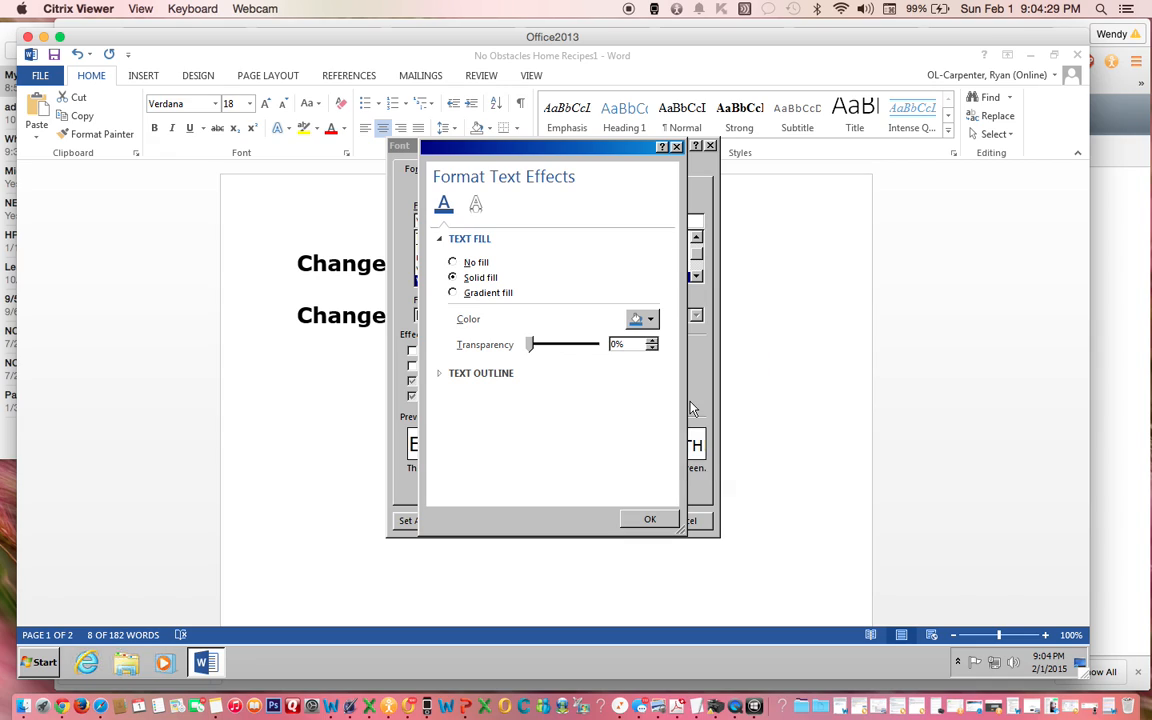
pyautogui.click(654, 522)
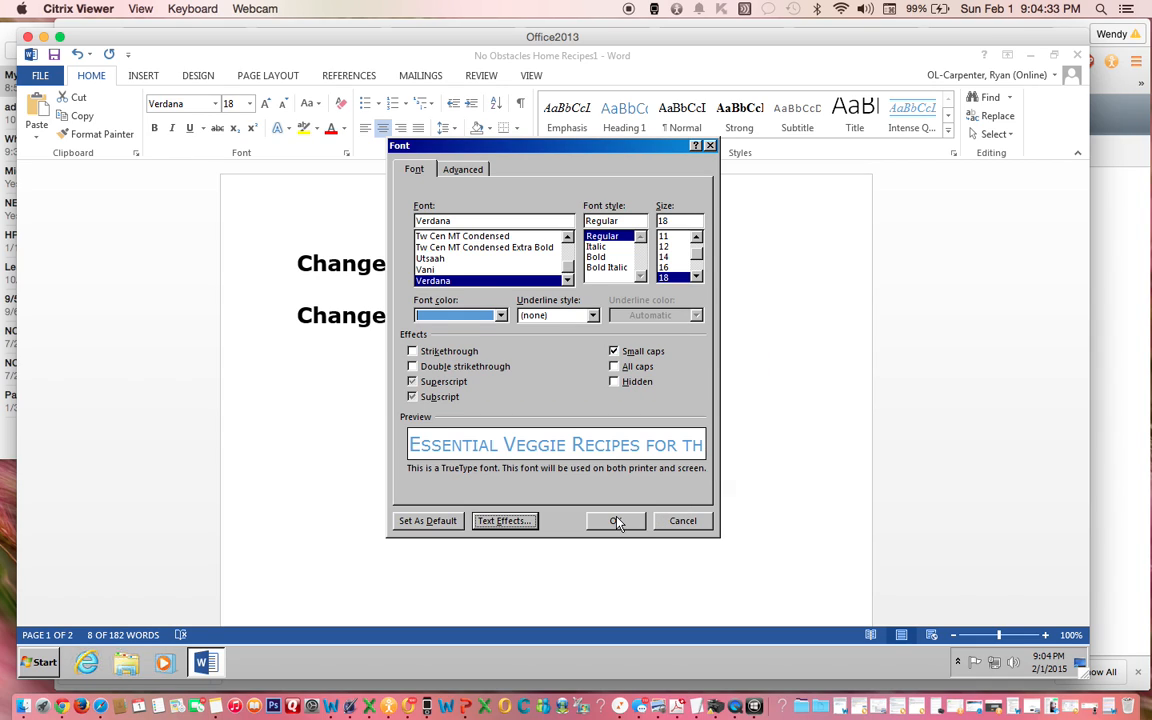
pyautogui.click(618, 522)
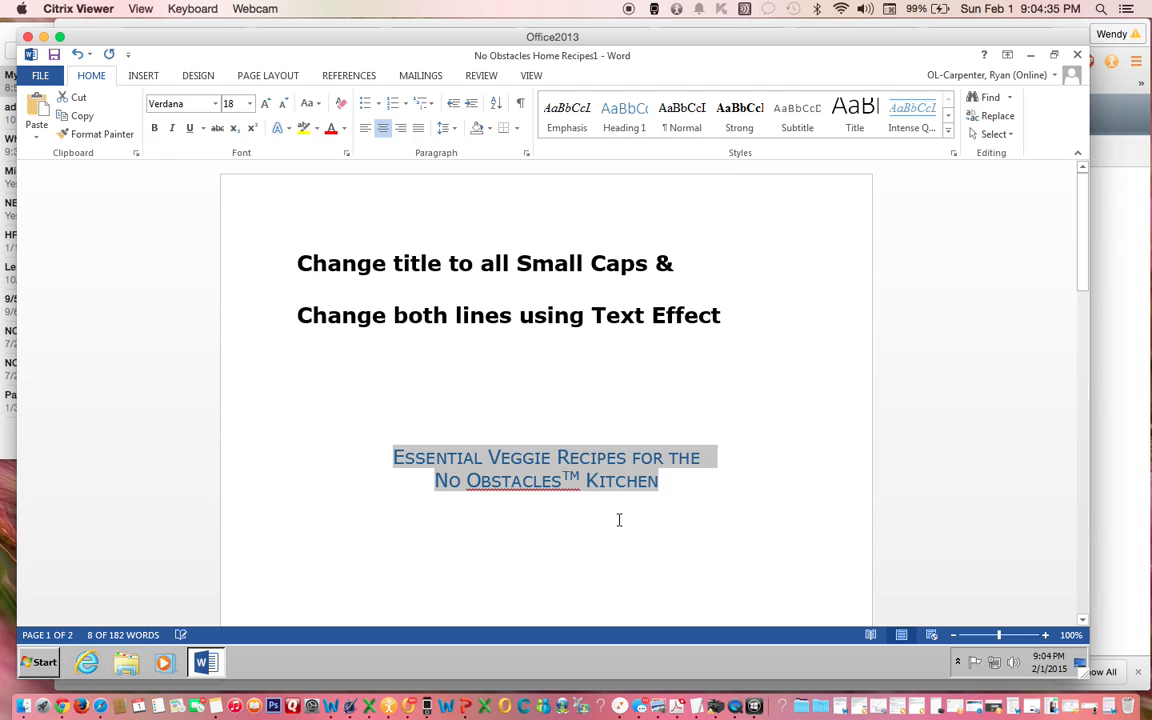
pyautogui.click(619, 520)
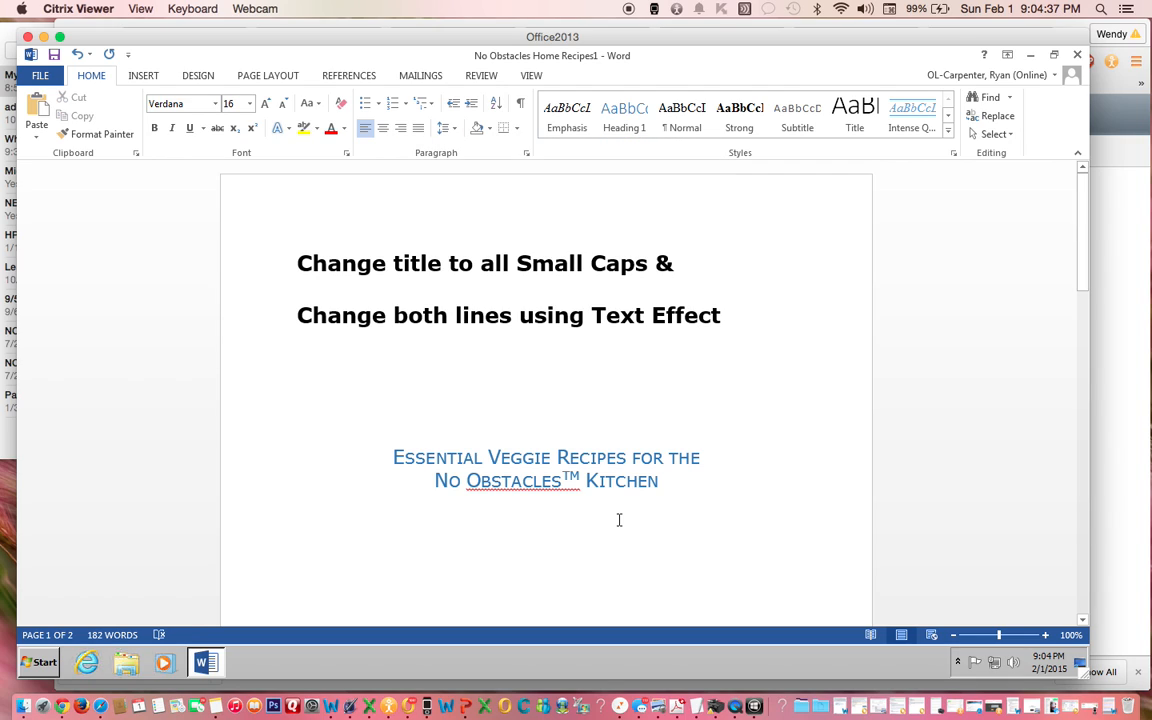